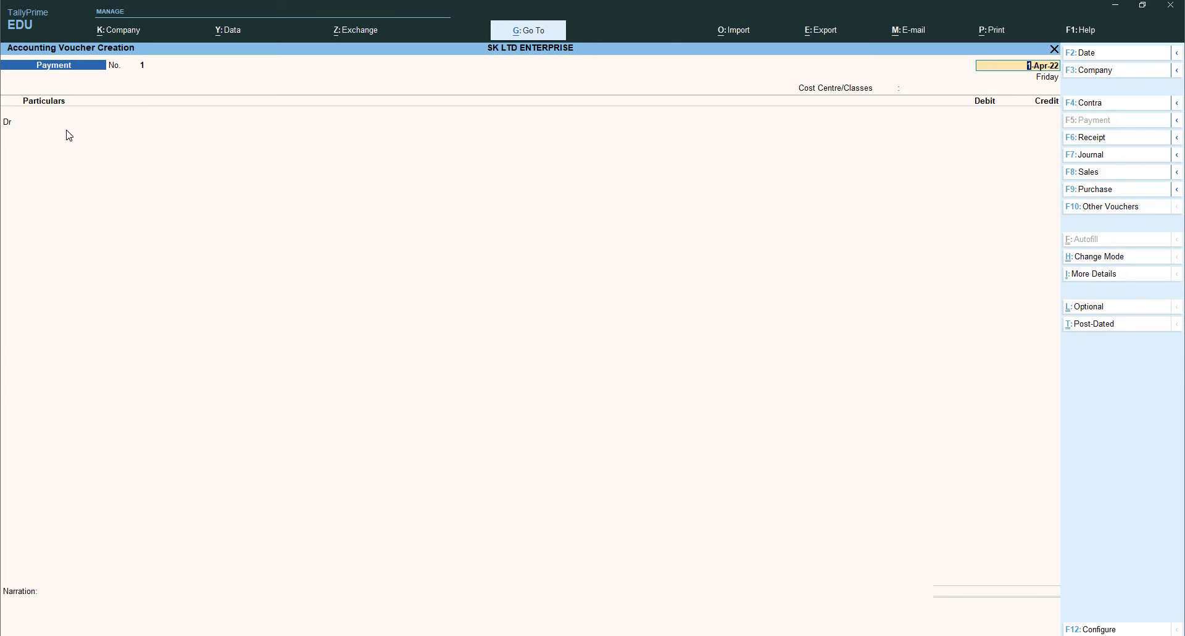
Debit the FURNITURE ledger with 60,000 in the payment voucher, keeping the date 1-Apr-22.
{"action": "key", "text": "Return"}
{"action": "key", "text": "Return"}
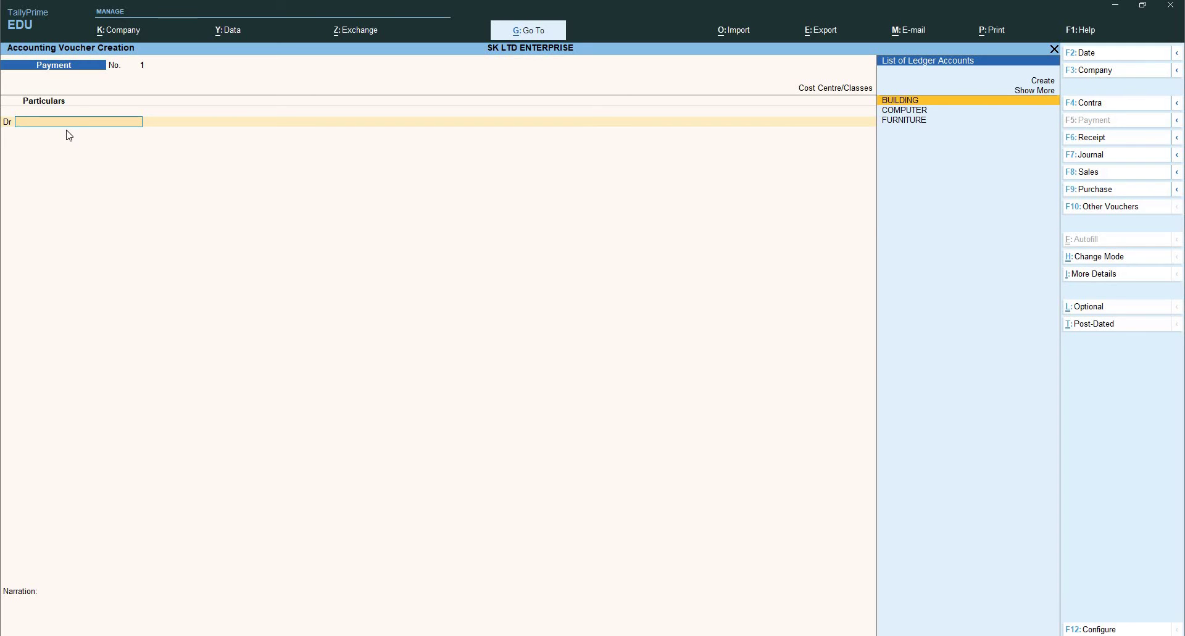
{"action": "key", "text": "Down"}
{"action": "key", "text": "Down"}
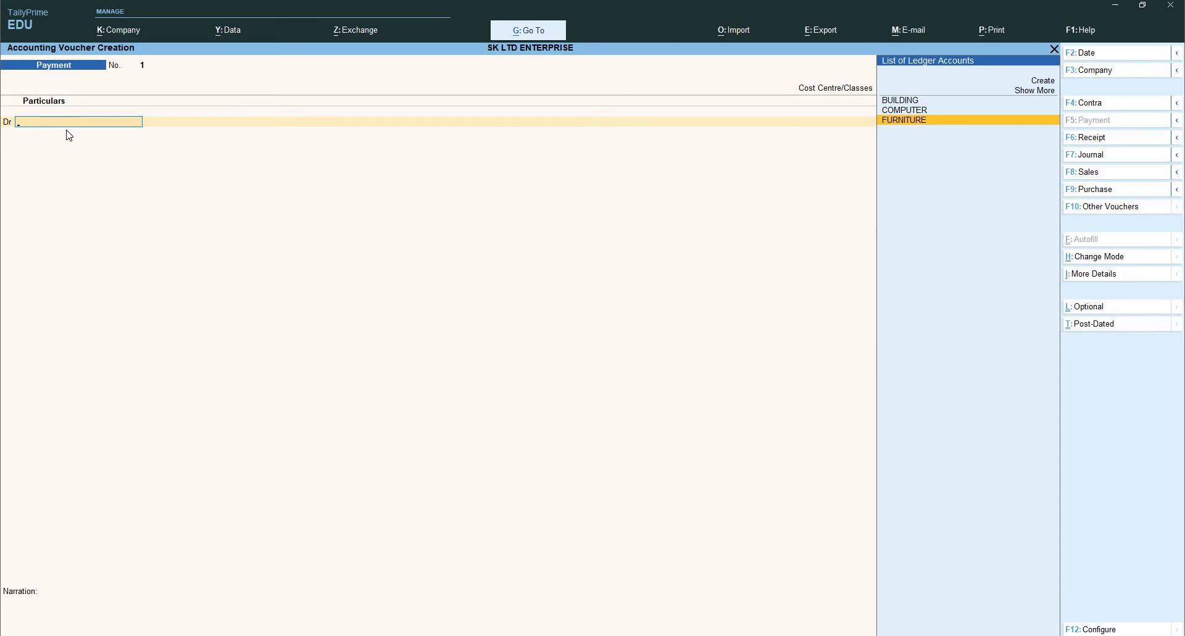
{"action": "key", "text": "Return"}
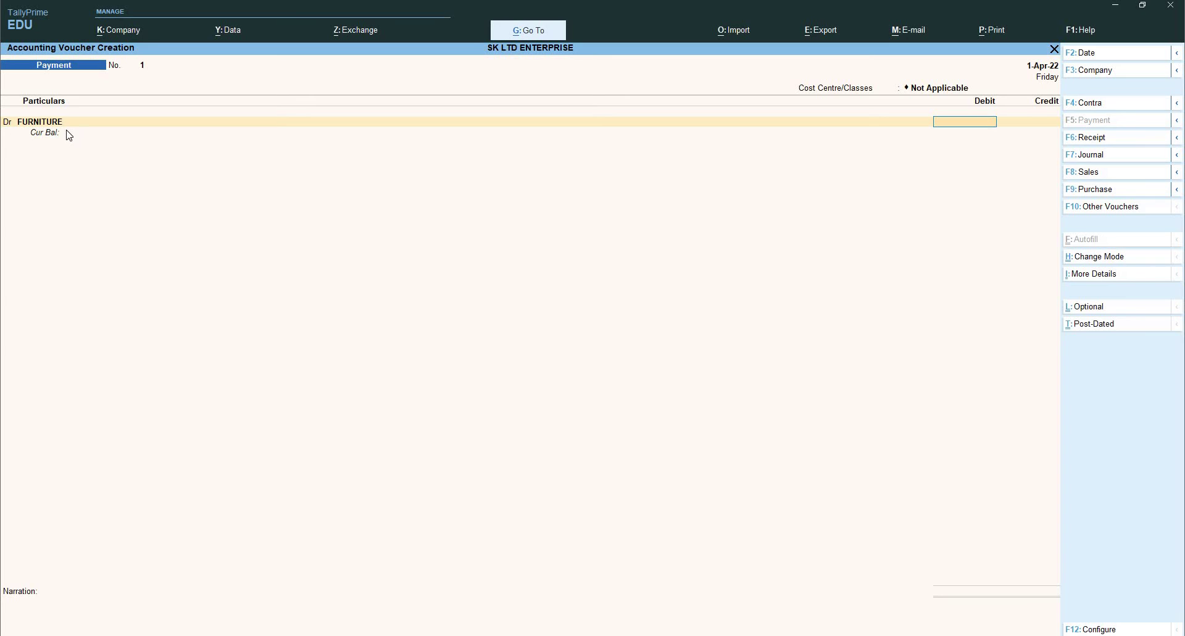
{"action": "type", "text": "60000"}
{"action": "key", "text": "Return"}
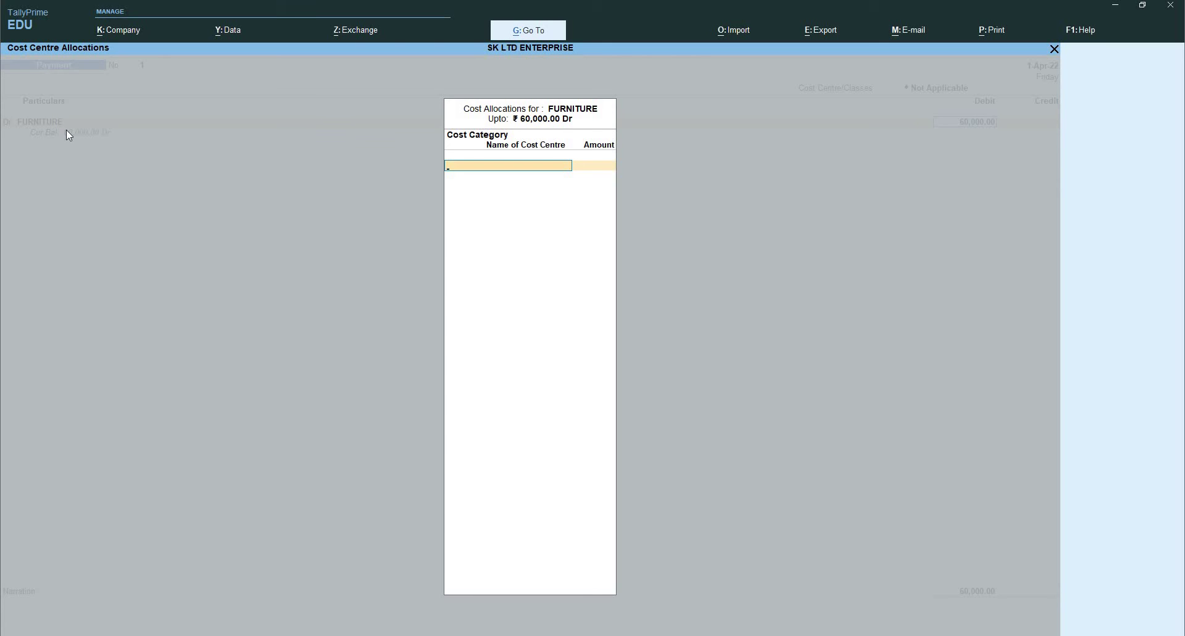
Choose the Furniture cost category and allocate 20,000 to the OFFICE TABLES cost centre.
{"action": "type", "text": "F"}
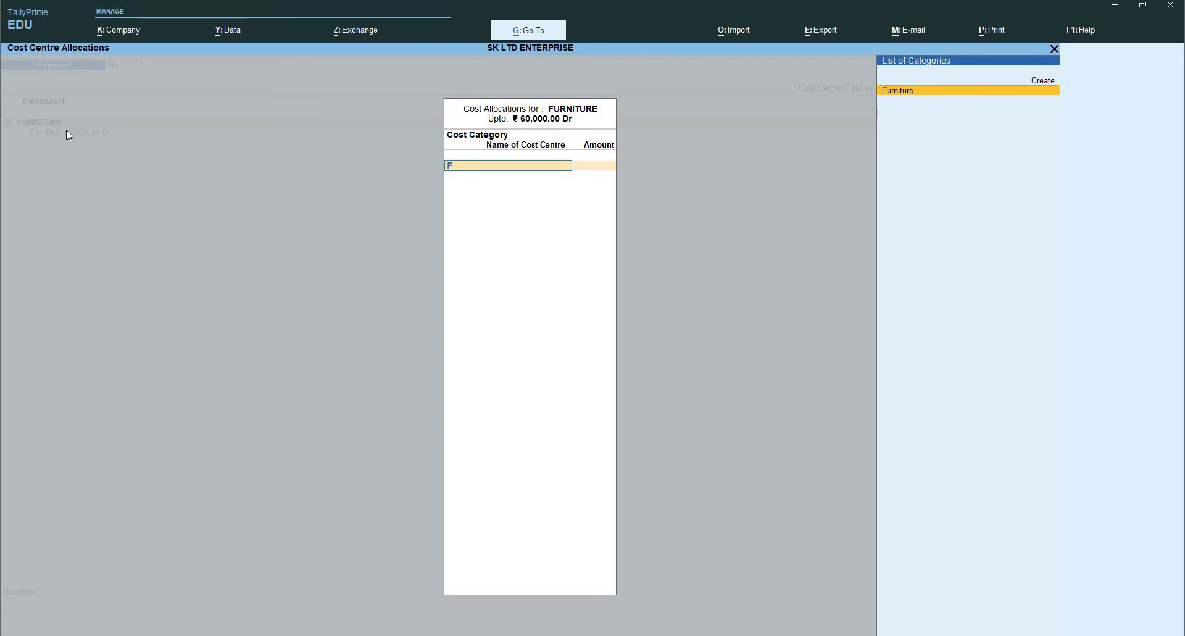
{"action": "key", "text": "Return"}
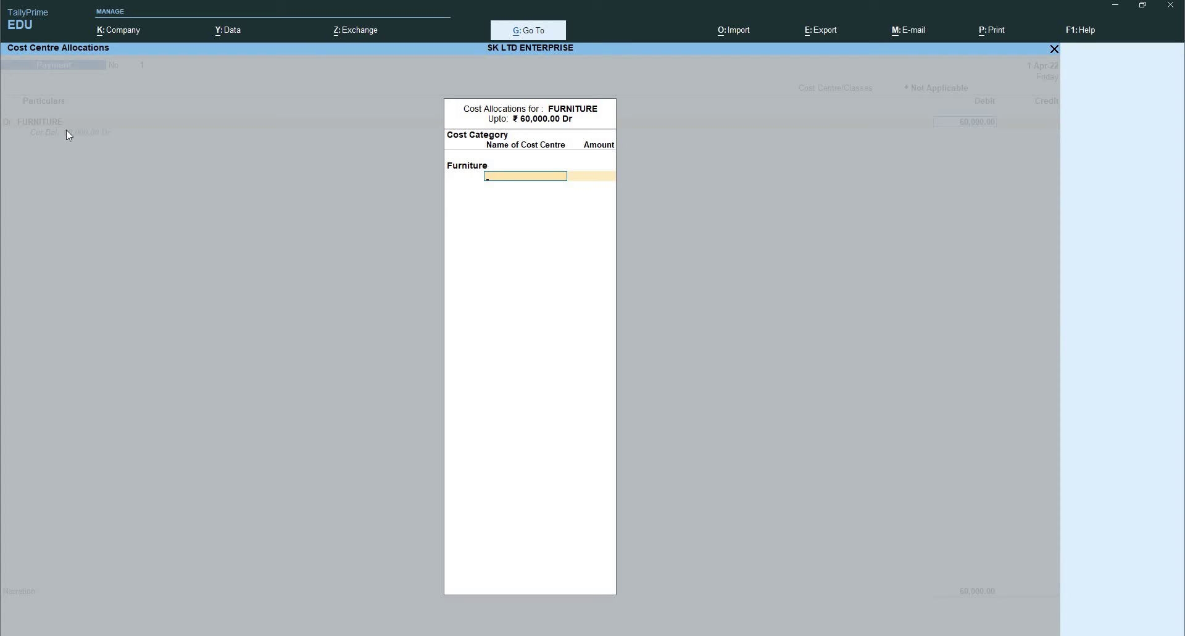
{"action": "type", "text": "O"}
{"action": "key", "text": "Down"}
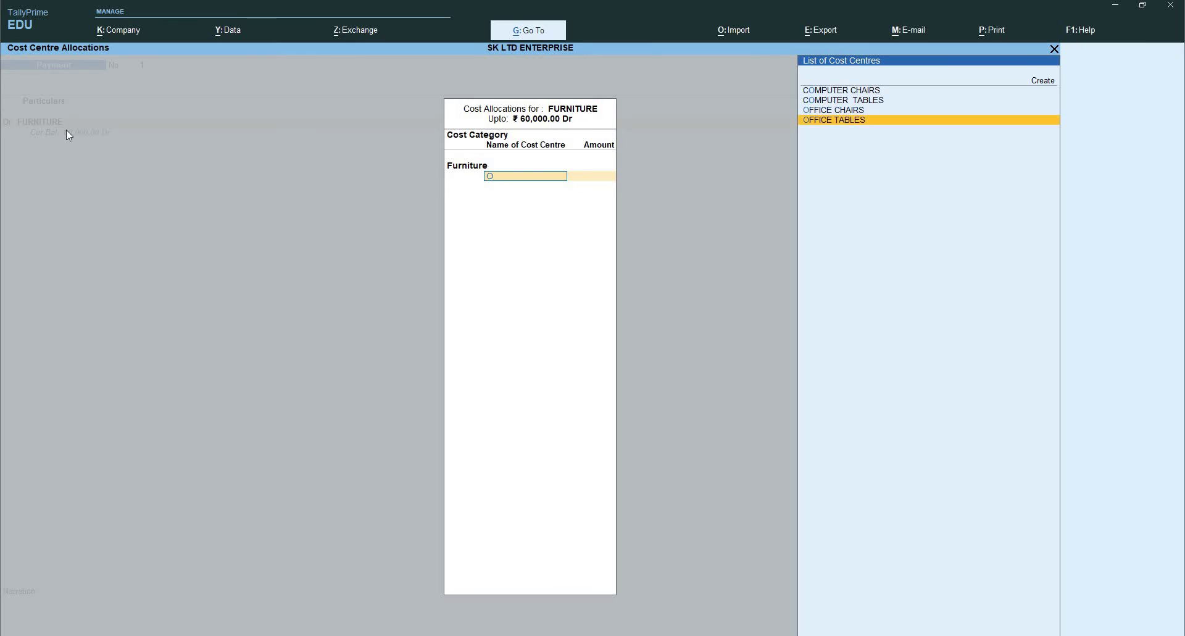
{"action": "key", "text": "Return"}
{"action": "key", "text": "BackSpace"}
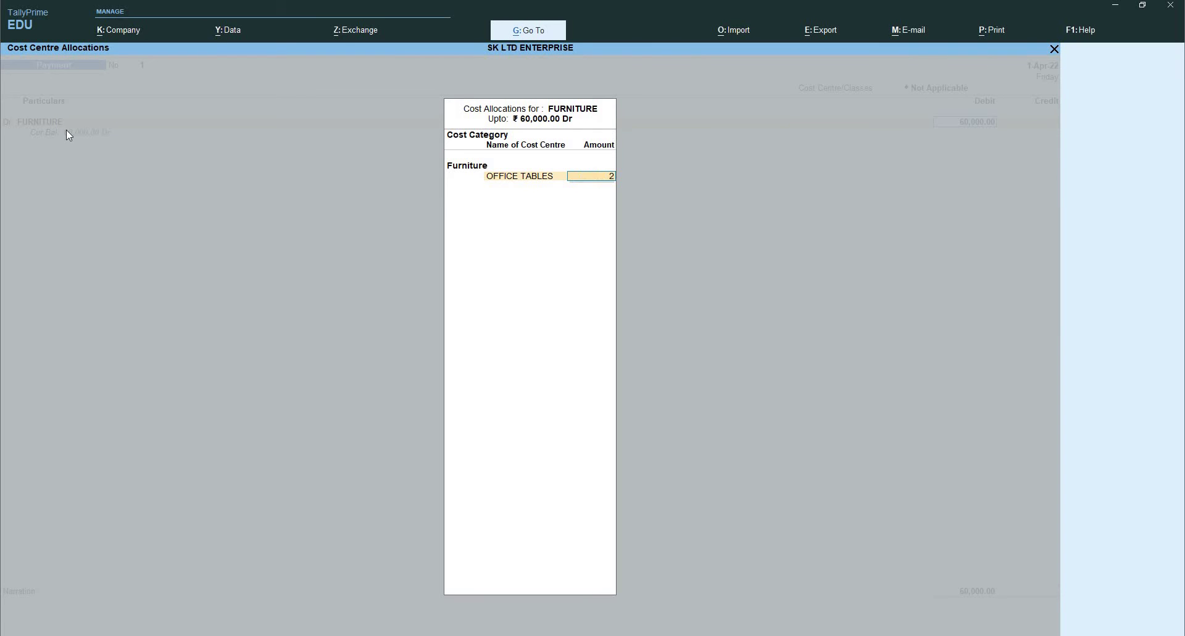
{"action": "type", "text": "200000"}
{"action": "key", "text": "Return"}
{"action": "key", "text": "BackSpace"}
{"action": "type", "text": "20,000"}
{"action": "key", "text": "Return"}
Allocate 20,000 of the furniture amount to the OFFICE CHAIRS cost centre.
{"action": "type", "text": "O"}
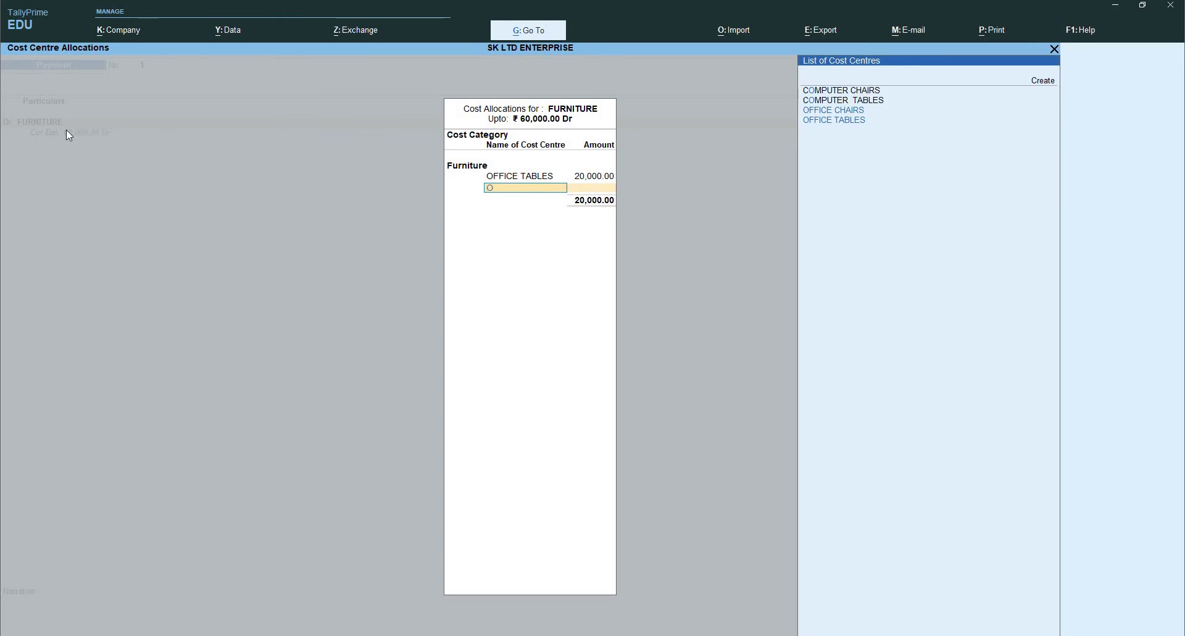
{"action": "type", "text": "F"}
{"action": "key", "text": "Down"}
{"action": "key", "text": "Up"}
{"action": "key", "text": "Return"}
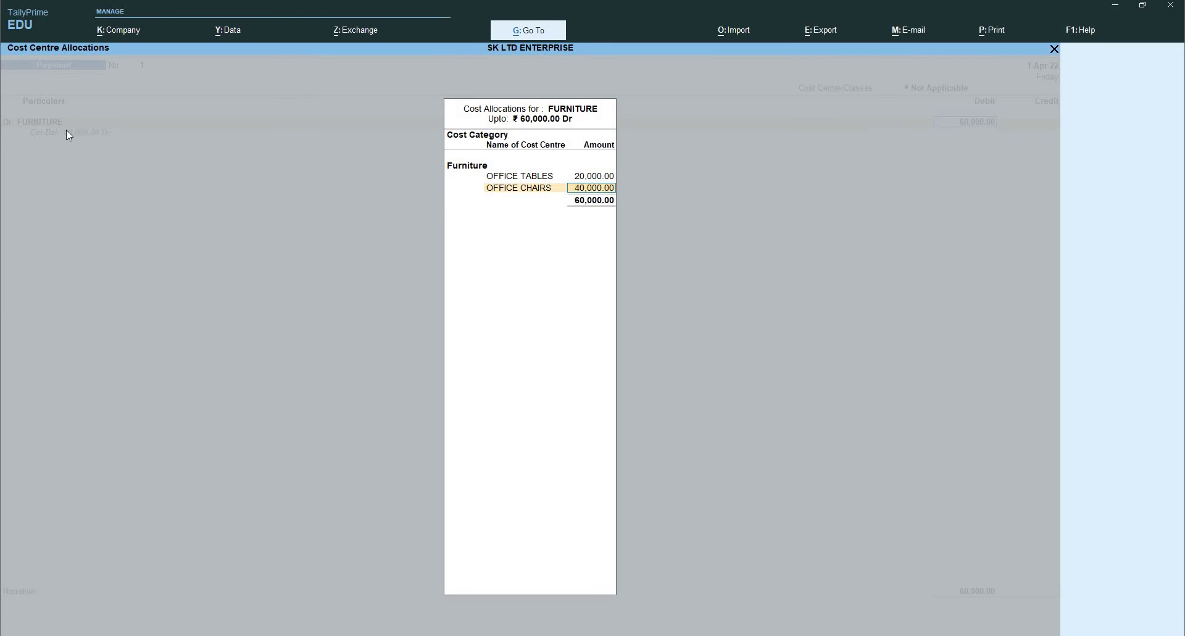
{"action": "key", "text": "BackSpace"}
{"action": "type", "text": "20,000"}
{"action": "key", "text": "Return"}
Allocate 10,000 of the furniture amount to the COMPUTER TABLES cost centre.
{"action": "type", "text": "Com"}
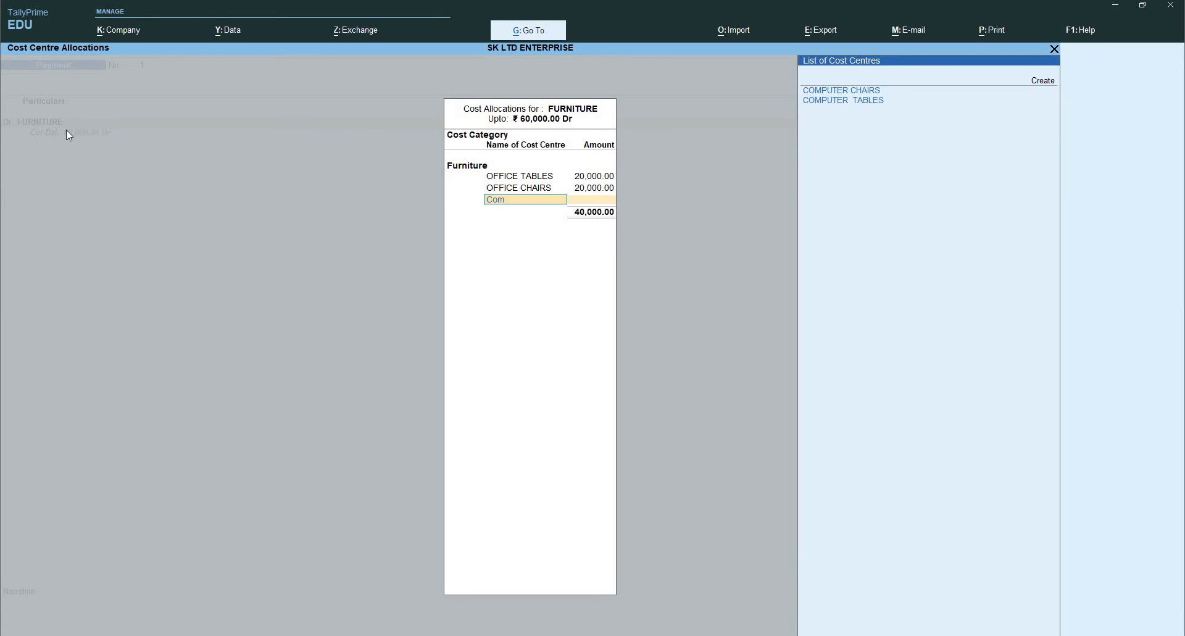
{"action": "key", "text": "Down"}
{"action": "key", "text": "Up"}
{"action": "key", "text": "Down"}
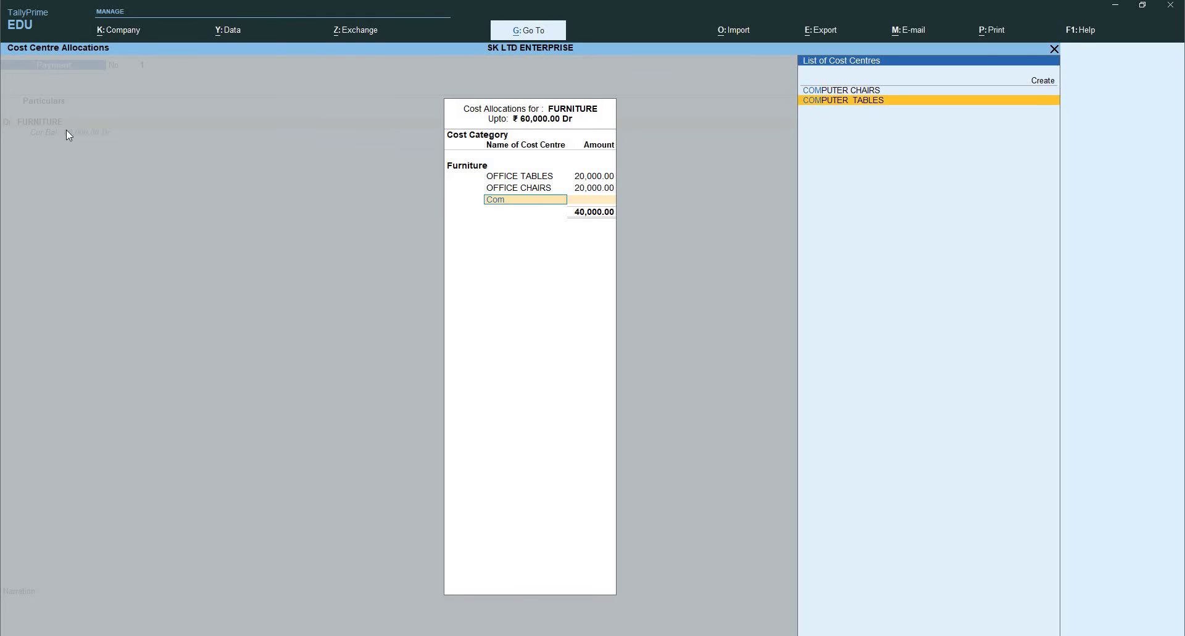
{"action": "key", "text": "Return"}
{"action": "type", "text": "10,00"}
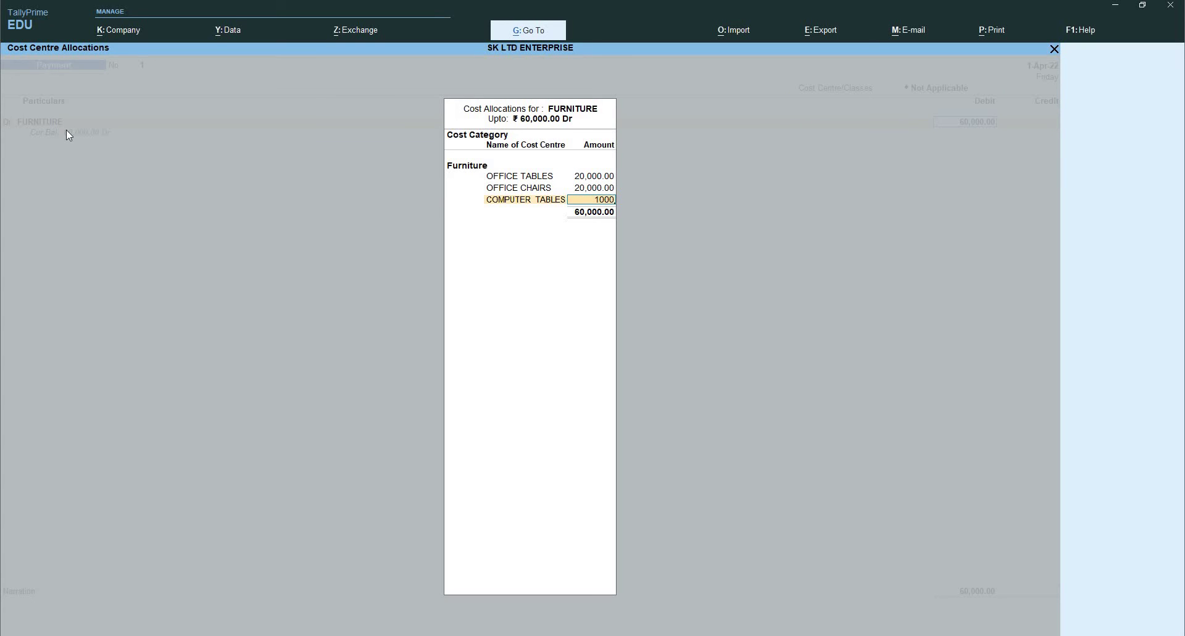
{"action": "type", "text": "0"}
{"action": "key", "text": "Return"}
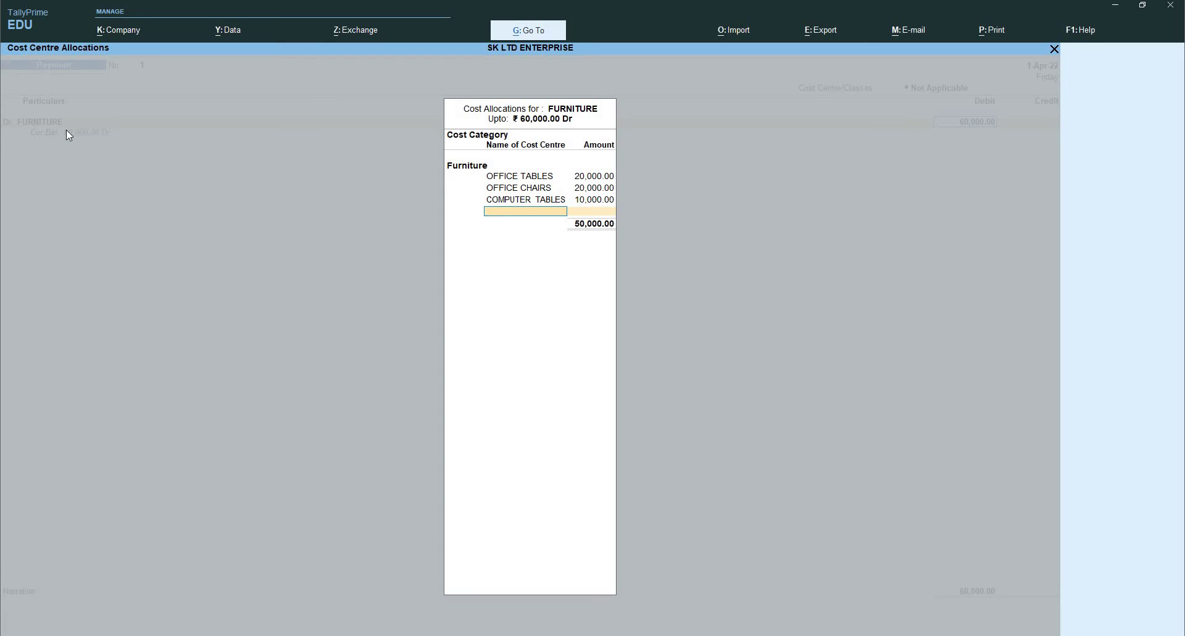
Allocate the remaining 10,000 to the COMPUTER CHAIRS cost centre and finish the furniture cost allocations.
{"action": "type", "text": "co"}
{"action": "key", "text": "Return"}
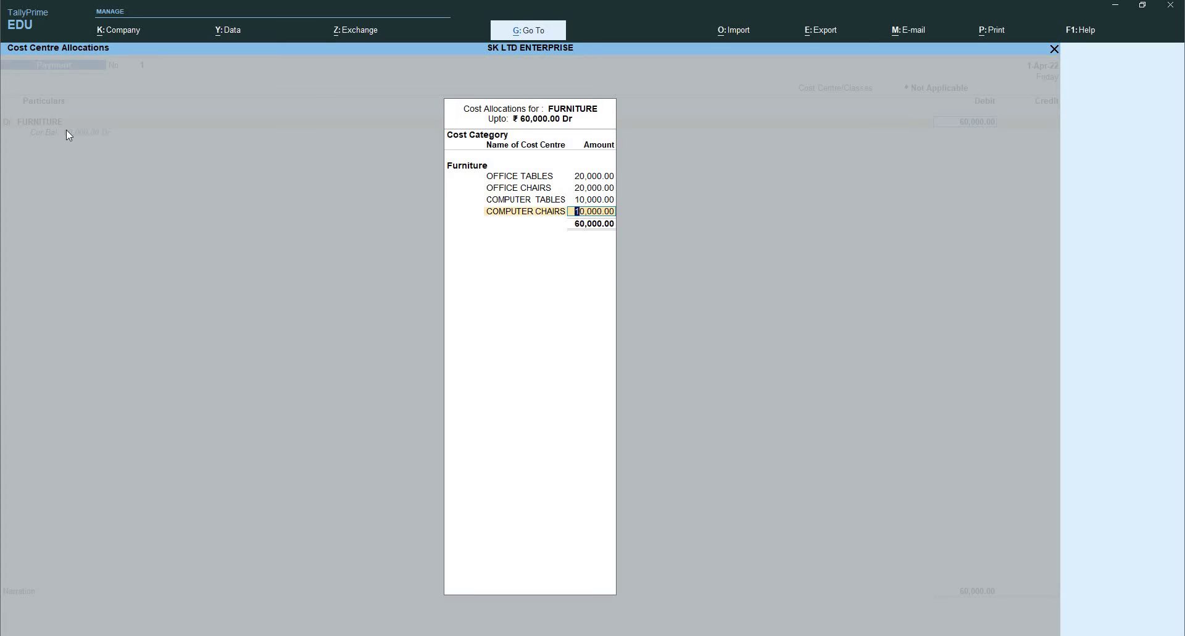
{"action": "key", "text": "Return"}
{"action": "key", "text": "Return"}
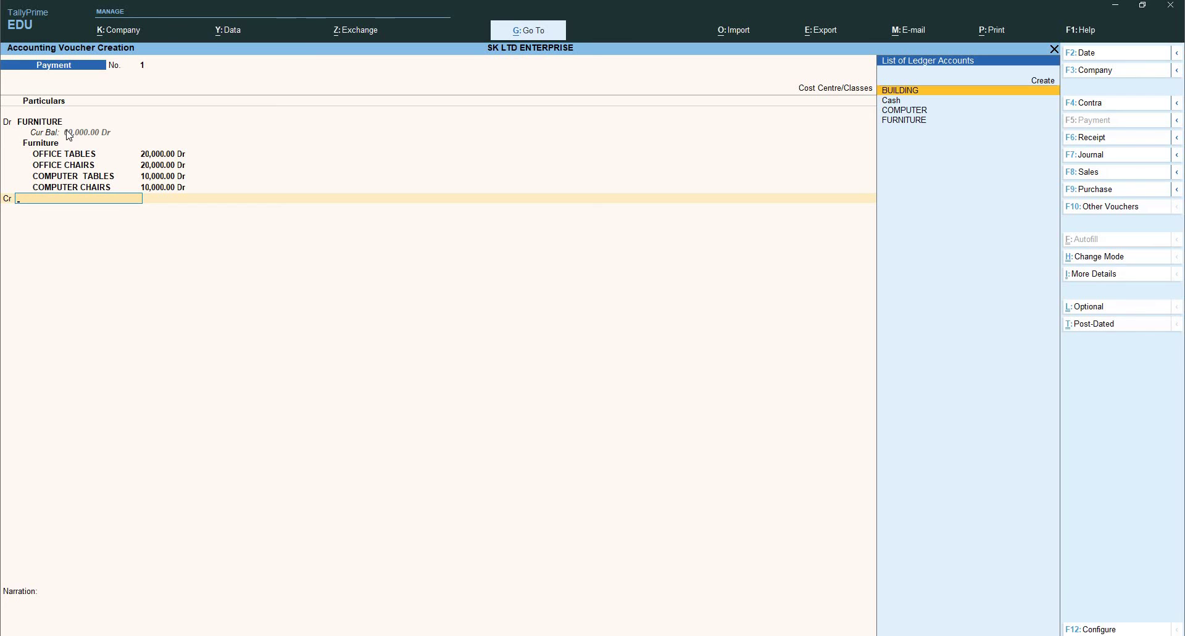
Create a Canara Bank ledger under a bank account group and use it as the voucher's credit ledger.
{"action": "key", "text": "alt"}
{"action": "key", "text": "alt+c"}
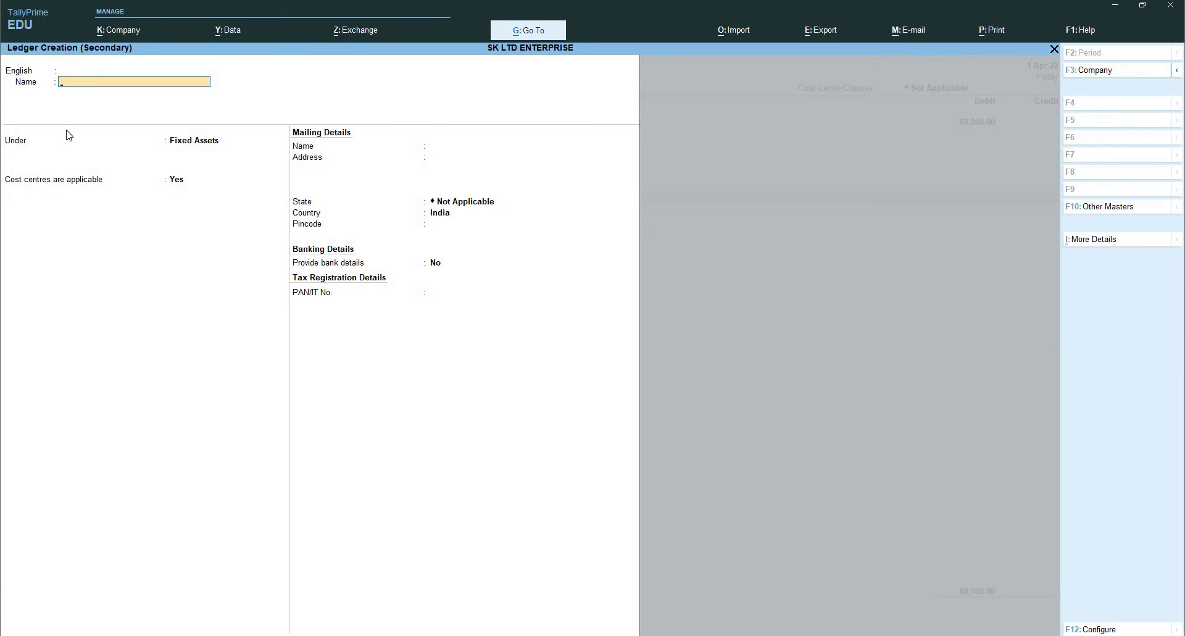
{"action": "type", "text": "Canara Bank"}
{"action": "key", "text": "Return"}
{"action": "key", "text": "Return"}
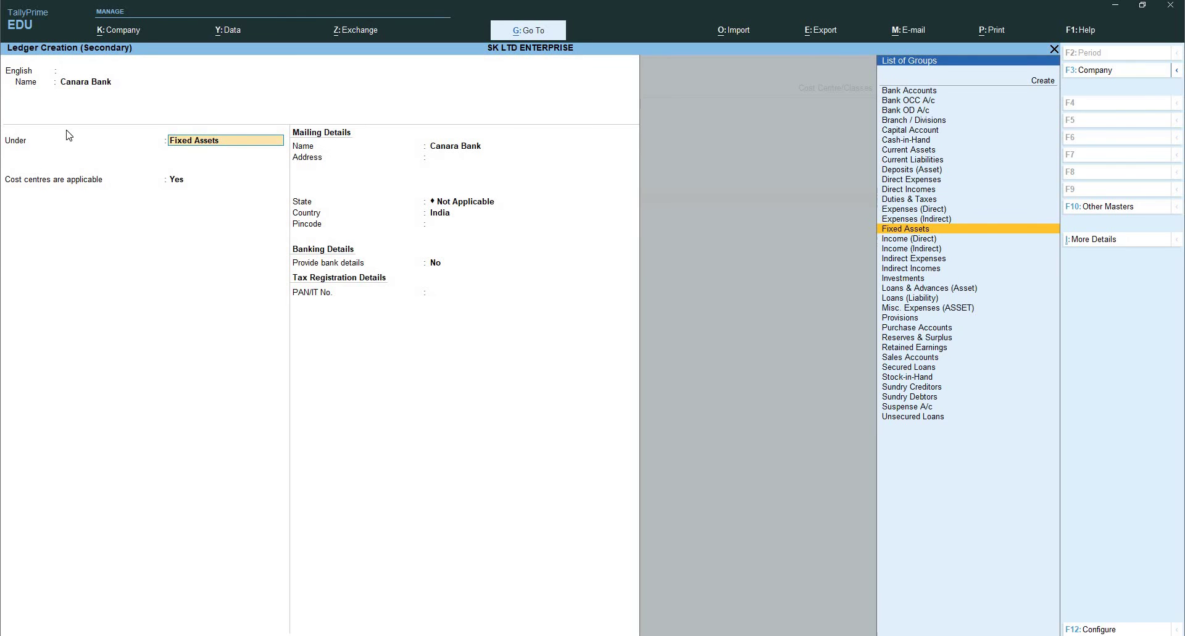
{"action": "type", "text": "Ban"}
{"action": "key", "text": "Up"}
{"action": "key", "text": "Up"}
{"action": "key", "text": "Up"}
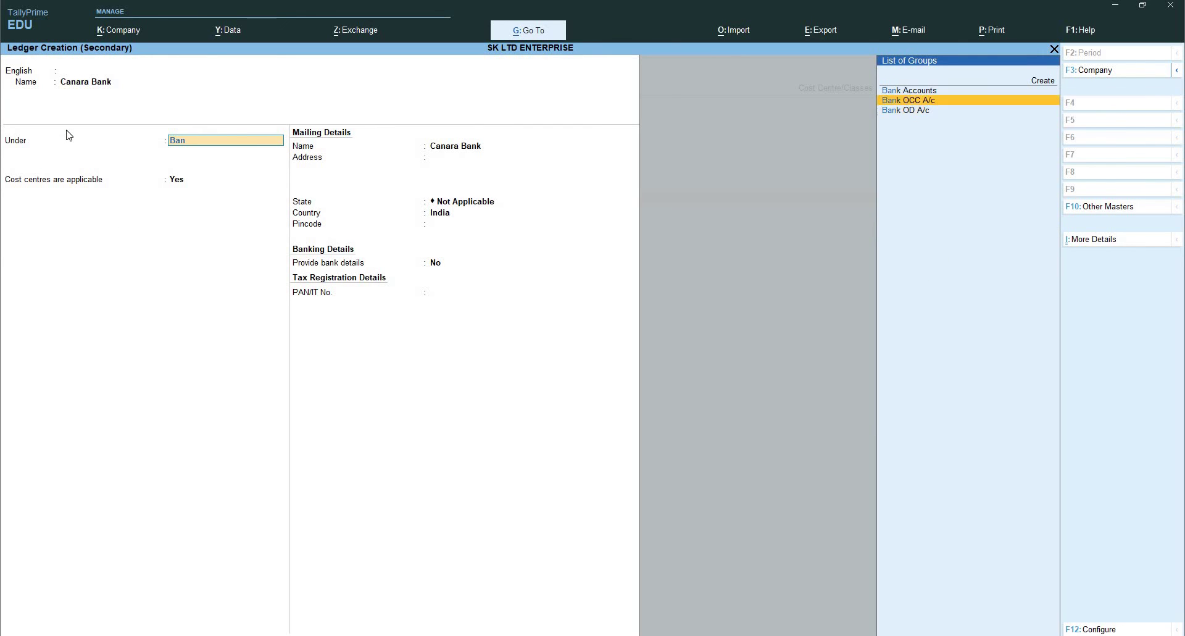
{"action": "key", "text": "Return"}
{"action": "key", "text": "ctrl+a"}
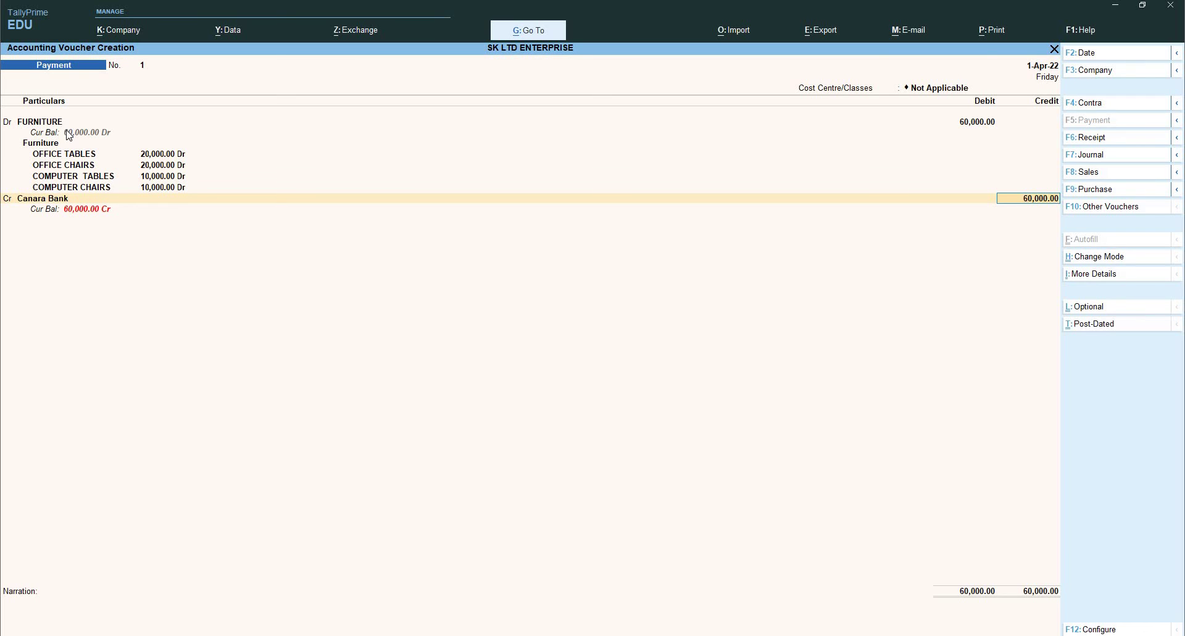
Accept the 60,000 Canara Bank cheque allocation and save the voucher with the narration "being furniture puirchased".
{"action": "key", "text": "Return"}
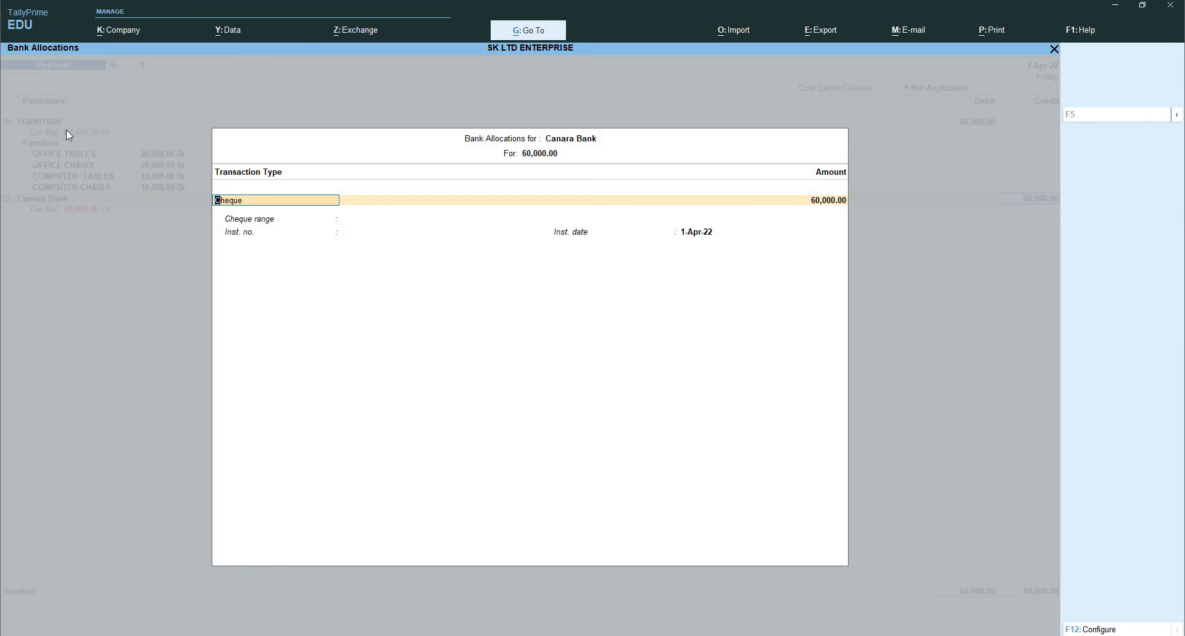
{"action": "key", "text": "ctrl+a"}
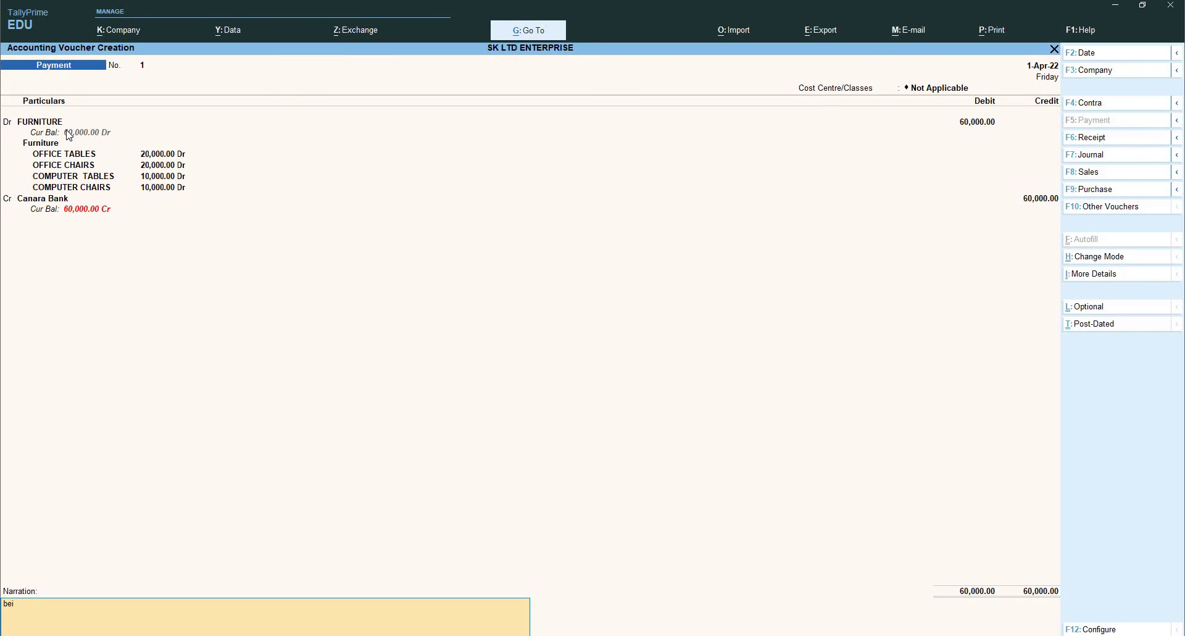
{"action": "type", "text": "being furniture puirchased"}
{"action": "key", "text": "Return"}
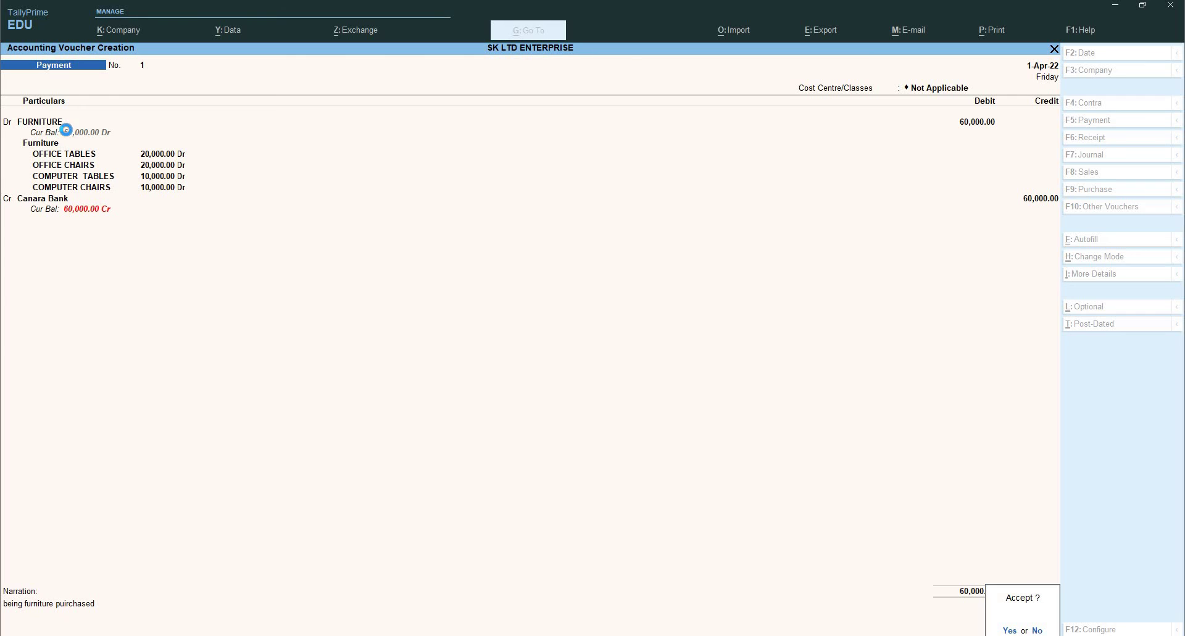
{"action": "key", "text": "y"}
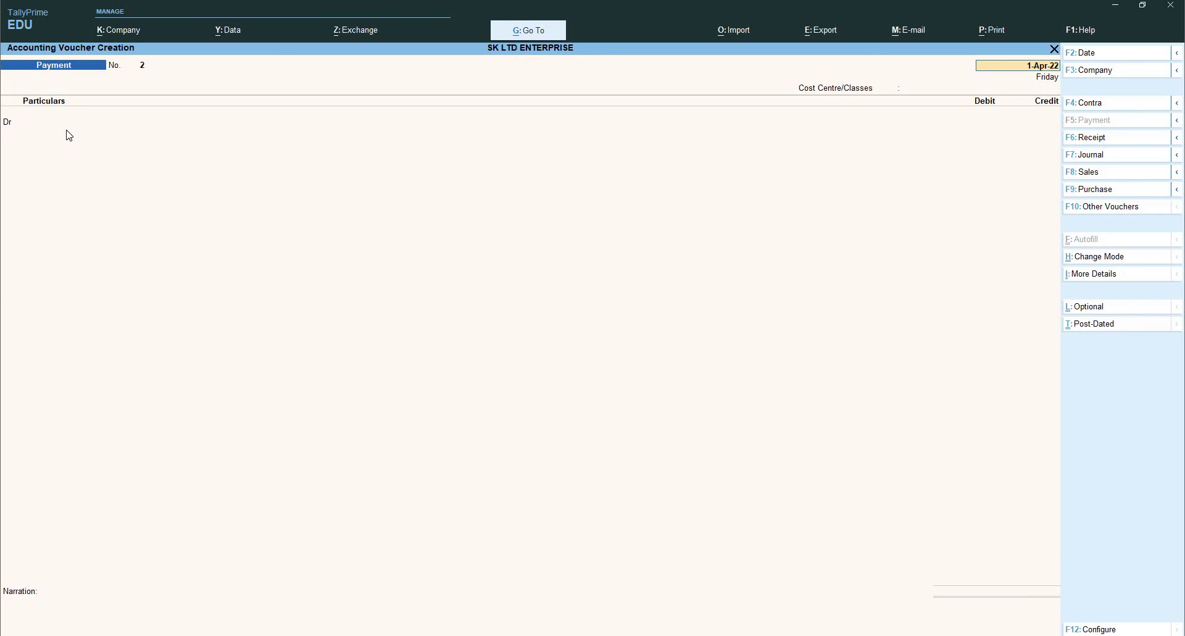
Debit the COMPUTER ledger with 1,00,000 in the new payment voucher, keeping the date 1-Apr-22.
{"action": "key", "text": "Return"}
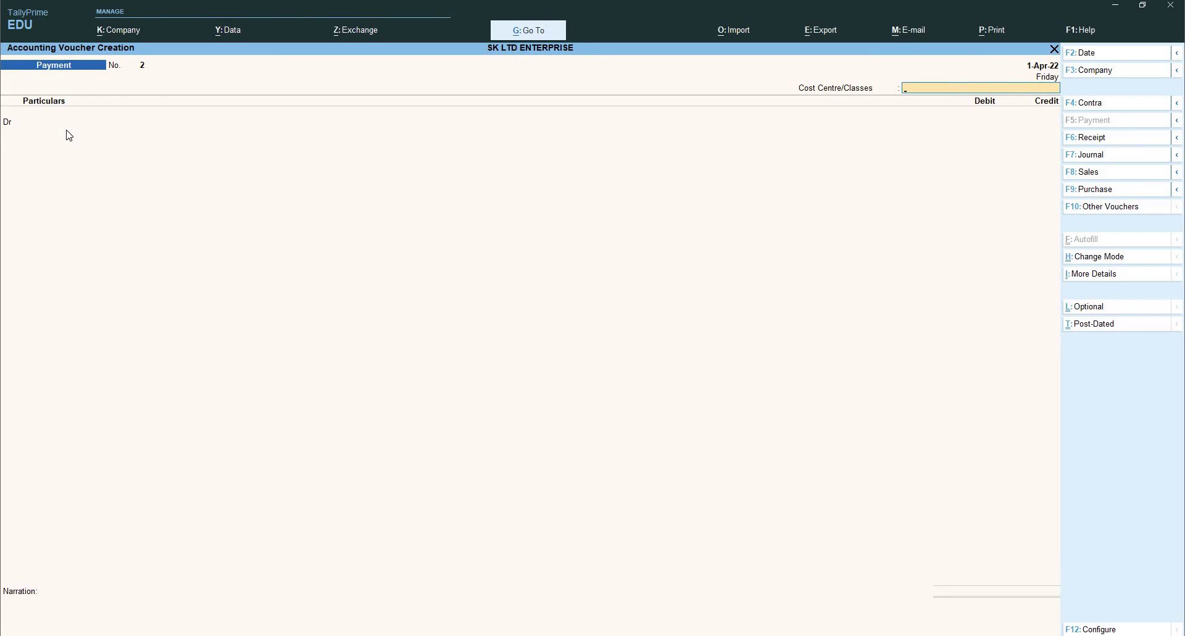
{"action": "key", "text": "Return"}
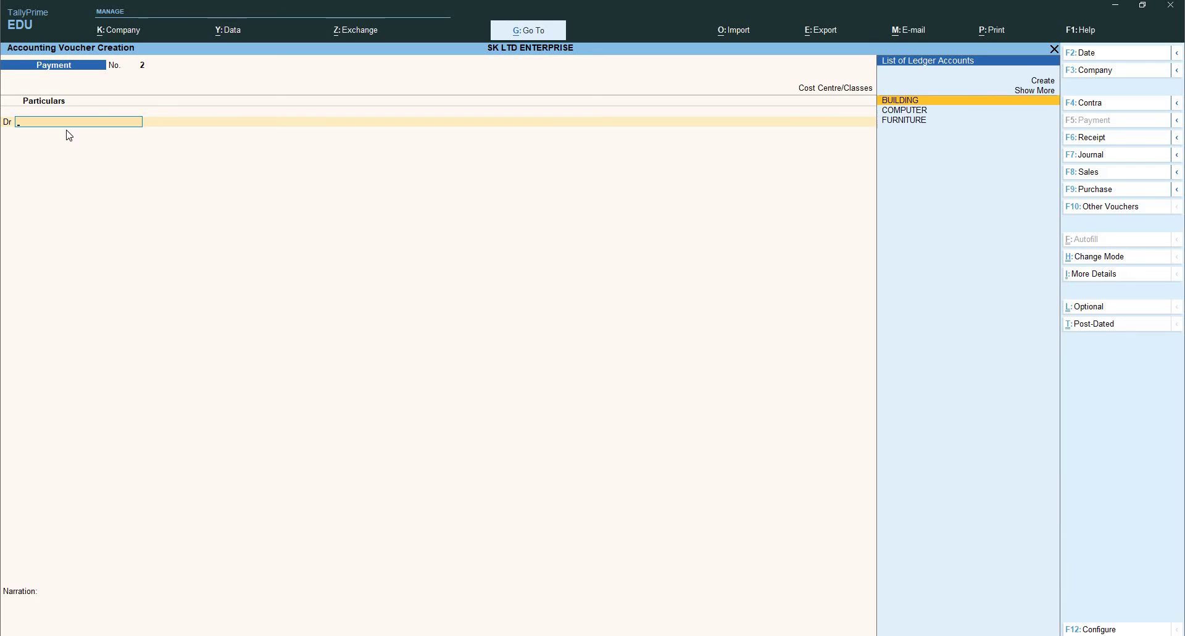
{"action": "key", "text": "Down"}
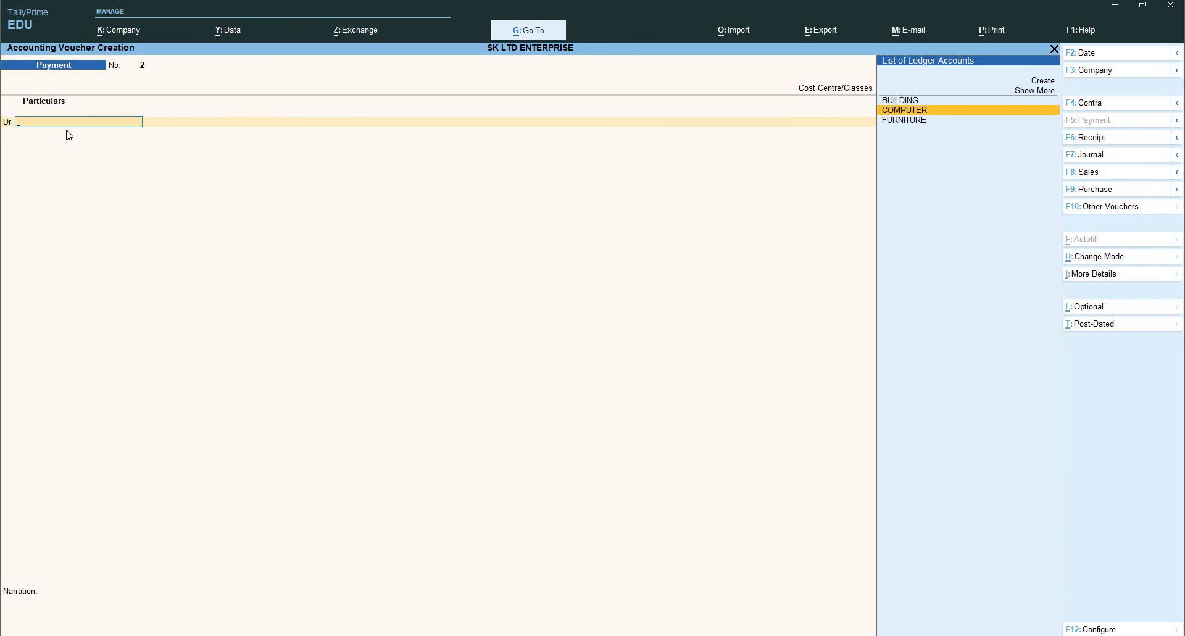
{"action": "key", "text": "Return"}
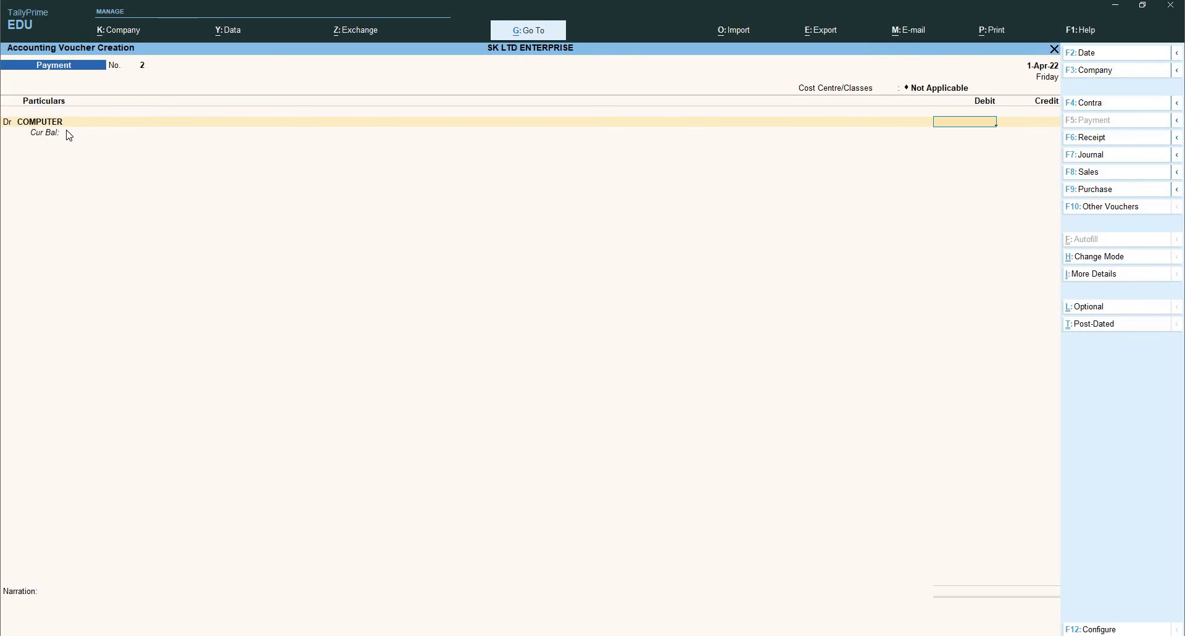
{"action": "type", "text": "100000"}
{"action": "key", "text": "Return"}
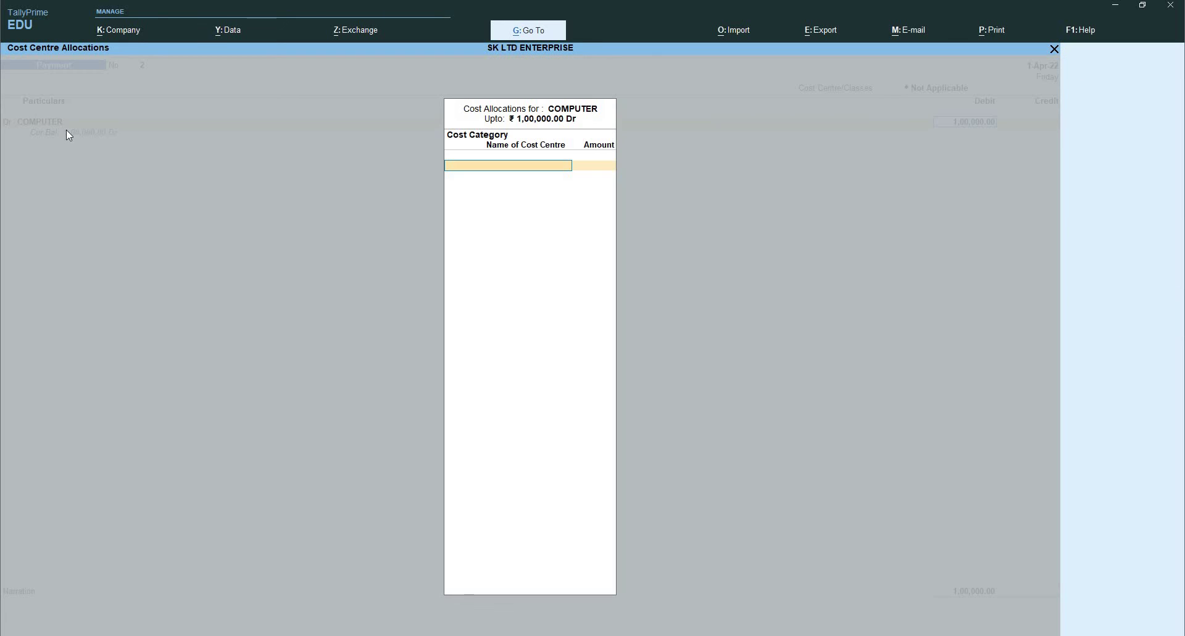
Choose the Computer cost category and allocate 40,000 to the FRON TECH cost centre.
{"action": "type", "text": "Com"}
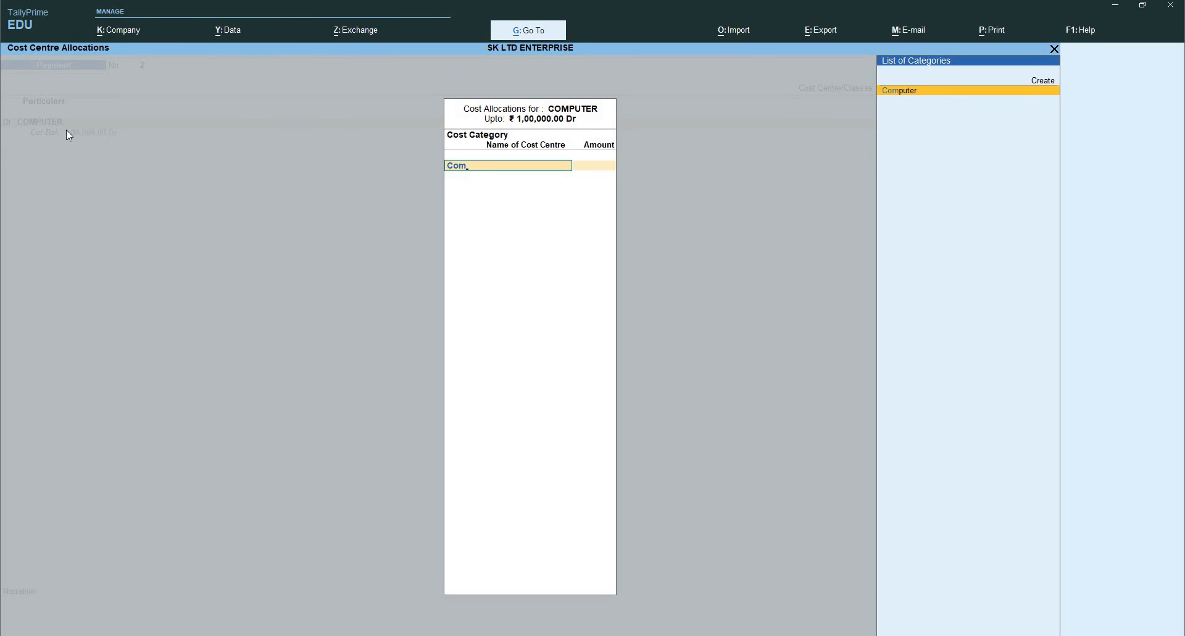
{"action": "key", "text": "Return"}
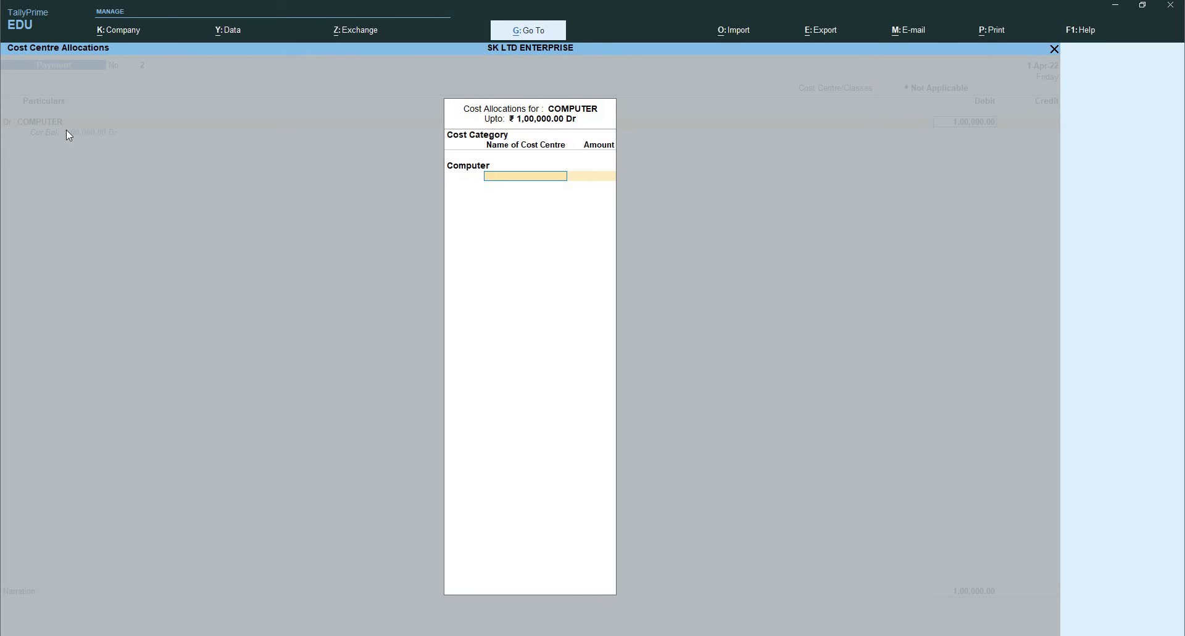
{"action": "type", "text": "f"}
{"action": "key", "text": "Return"}
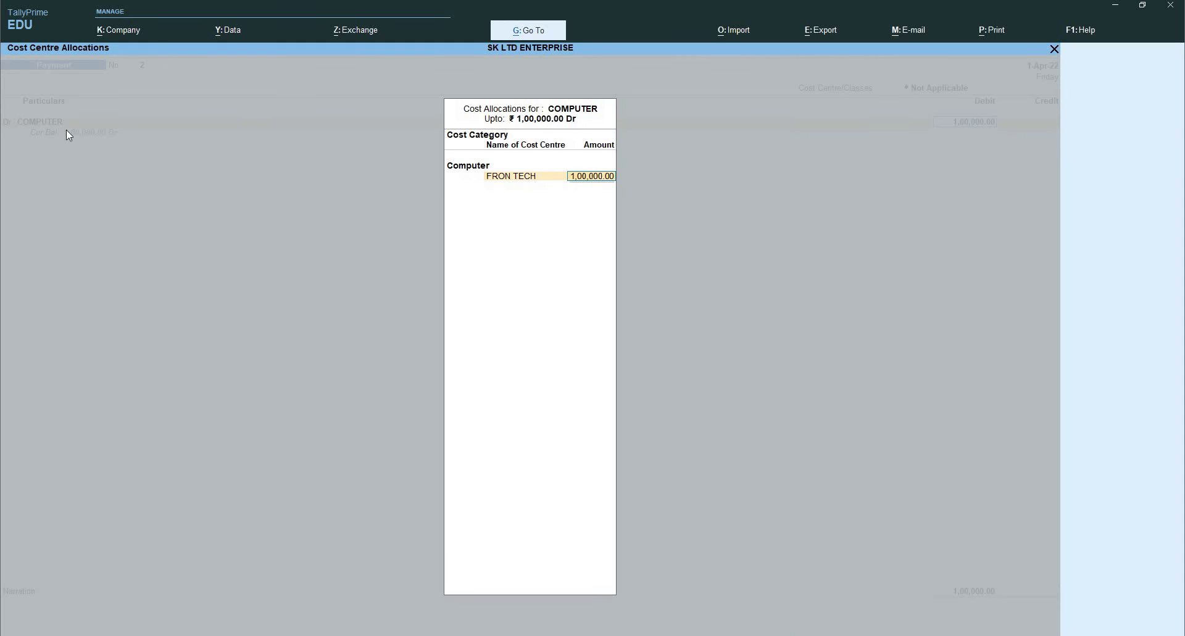
{"action": "type", "text": "400000"}
{"action": "key", "text": "BackSpace"}
{"action": "key", "text": "Return"}
Allocate the remaining 60,000 to the DELL cost centre and finish the computer cost allocations.
{"action": "type", "text": "De"}
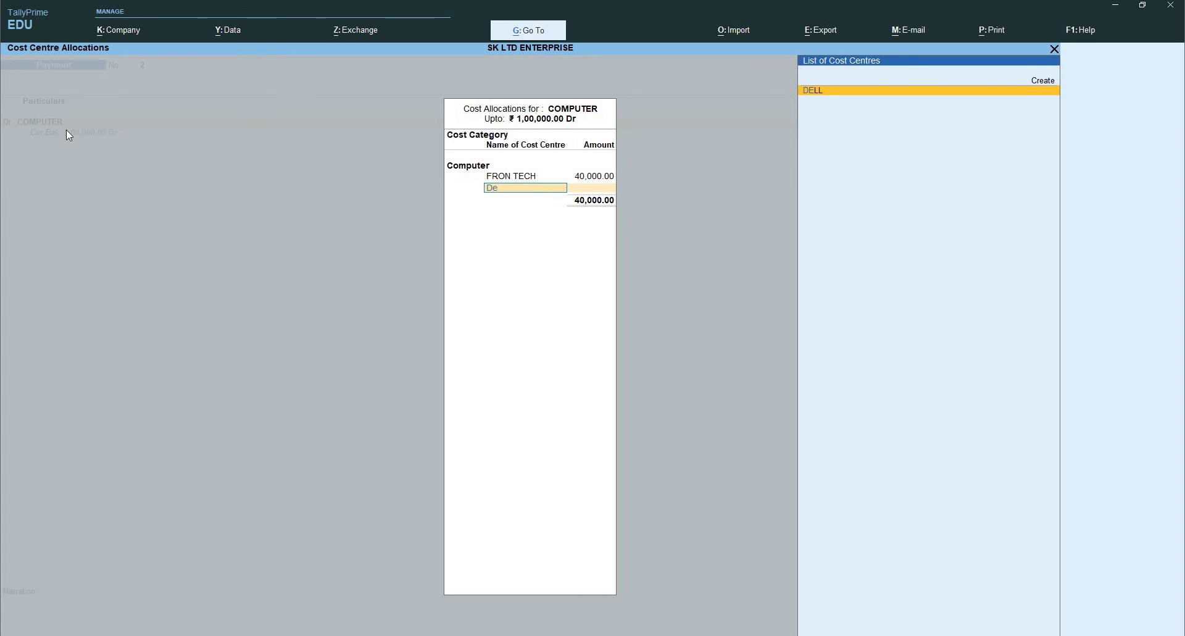
{"action": "key", "text": "Return"}
{"action": "key", "text": "Return"}
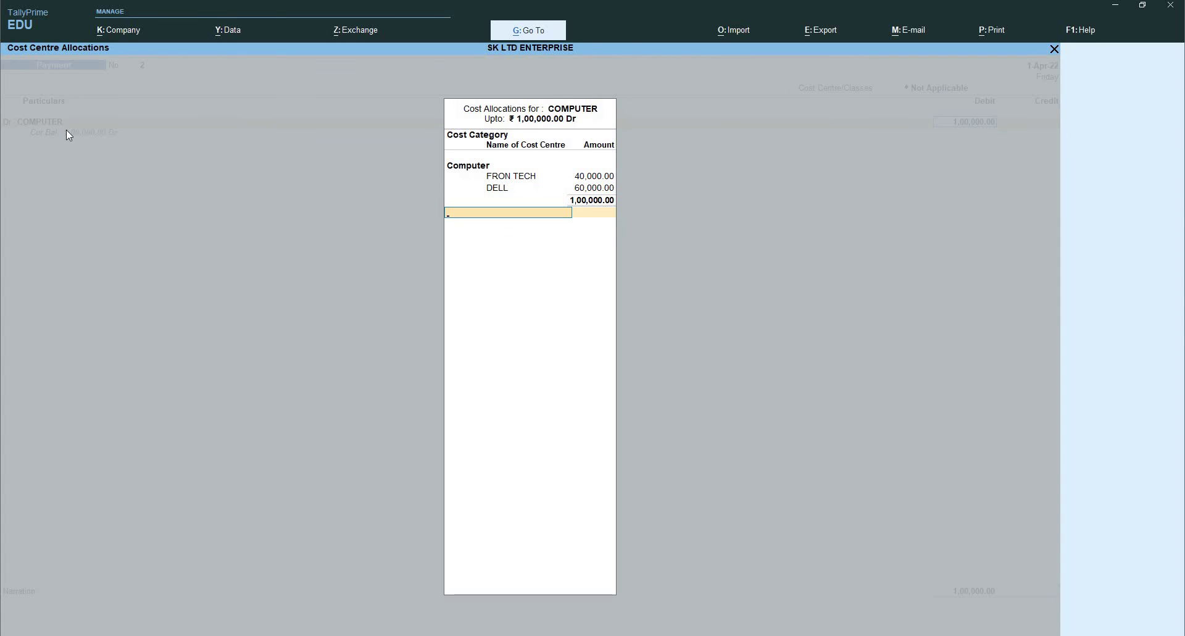
{"action": "key", "text": "Return"}
Credit Canara Bank with 1,00,000 by cheque and save the computer payment voucher without a narration.
{"action": "type", "text": "C"}
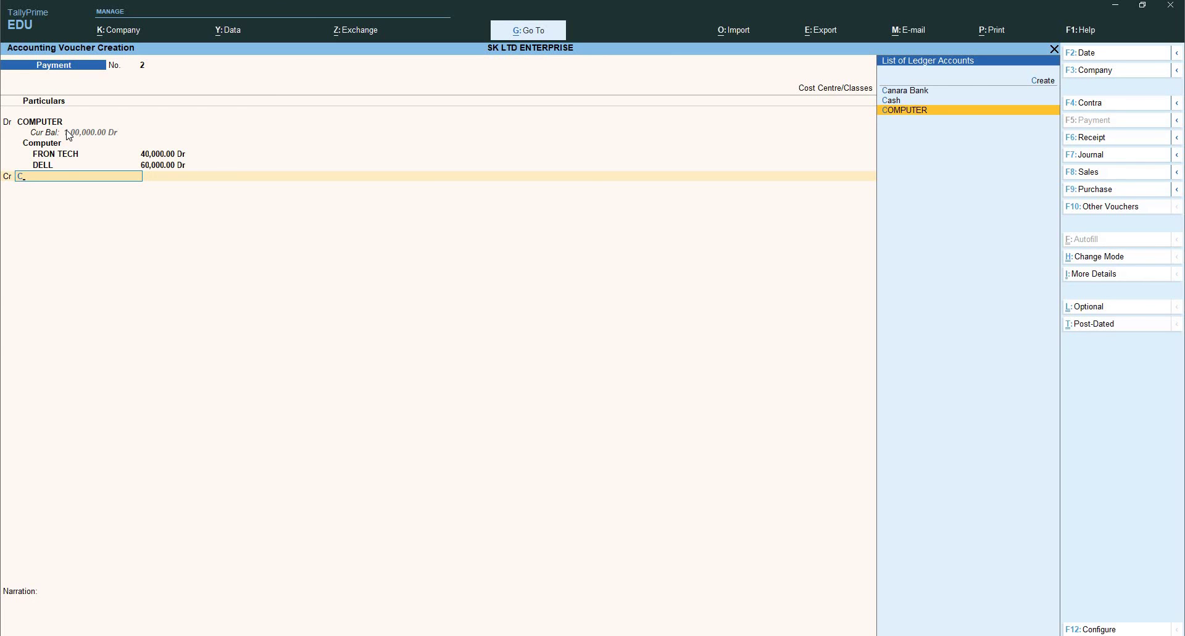
{"action": "key", "text": "Up"}
{"action": "key", "text": "Up"}
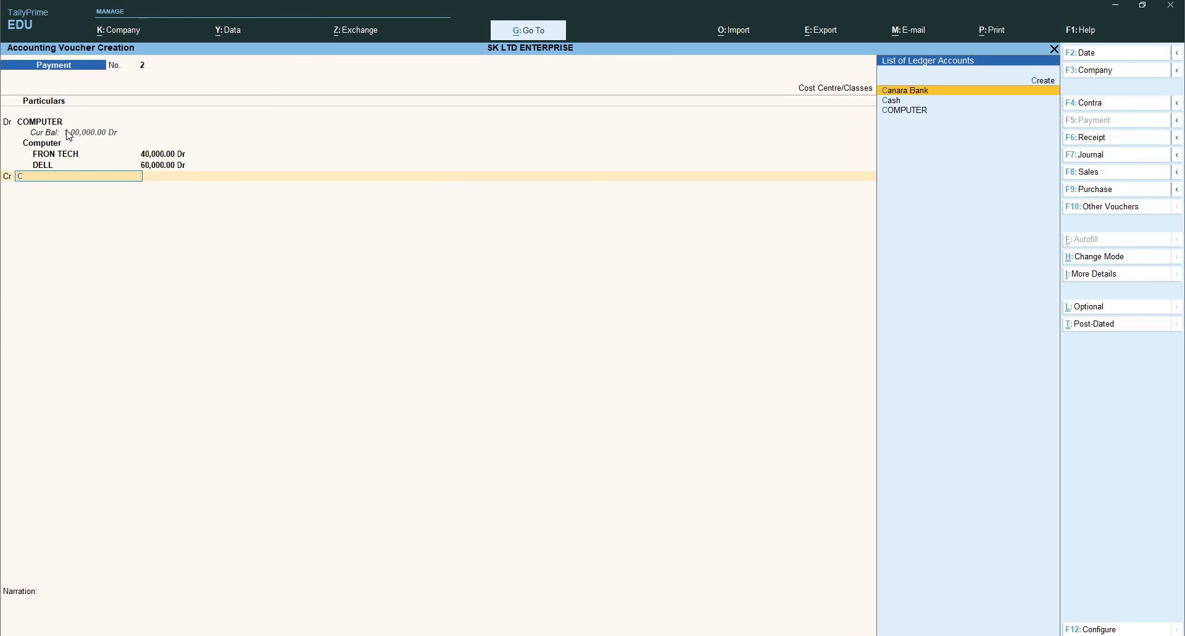
{"action": "key", "text": "Return"}
{"action": "key", "text": "Return"}
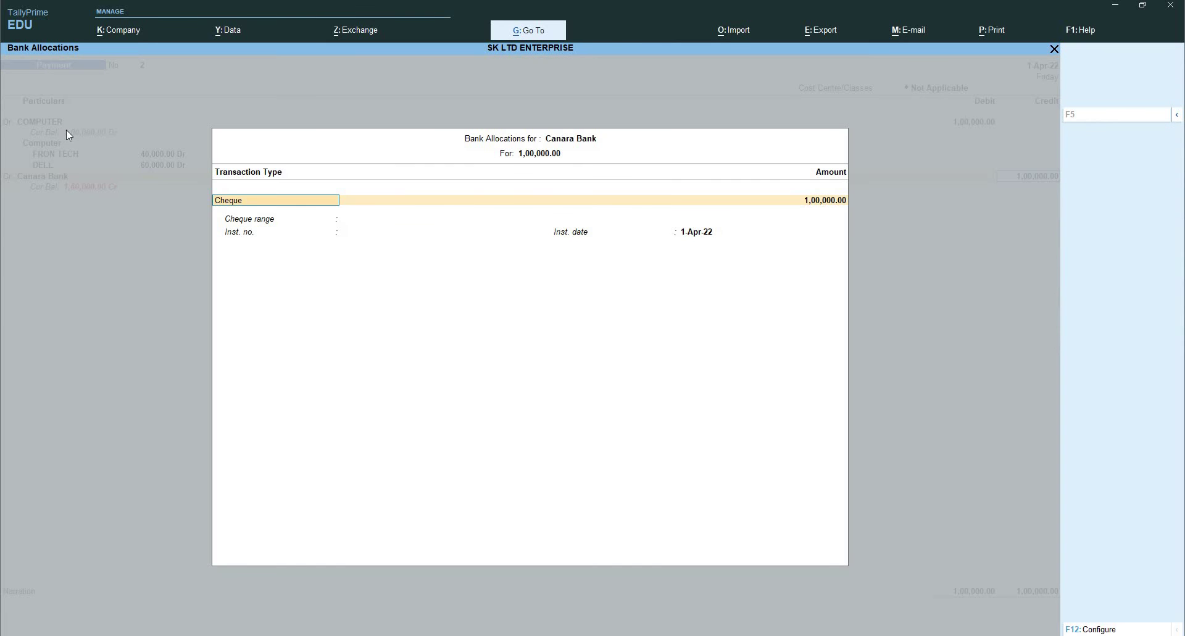
{"action": "key", "text": "ctrl+a"}
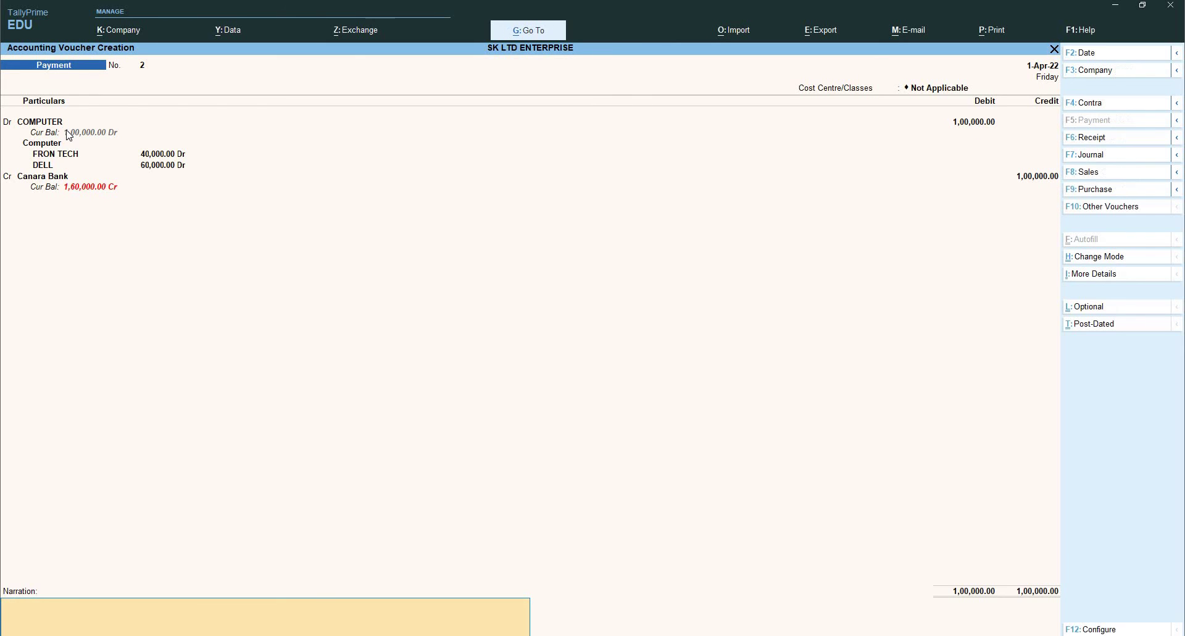
{"action": "key", "text": "ctrl"}
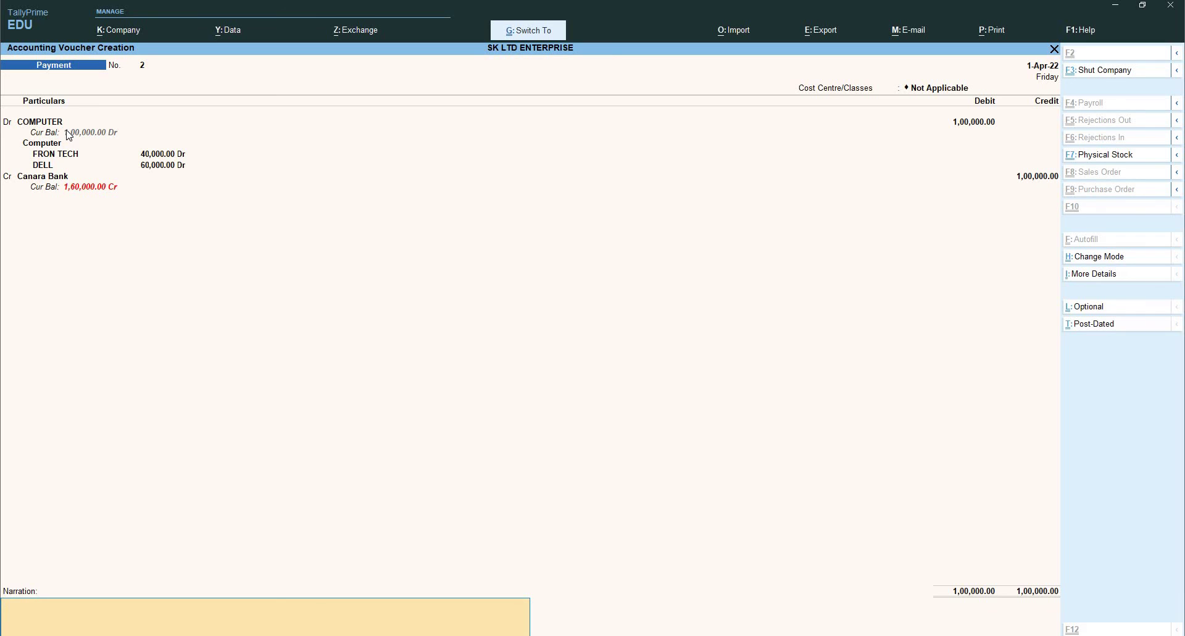
{"action": "key", "text": "ctrl+a"}
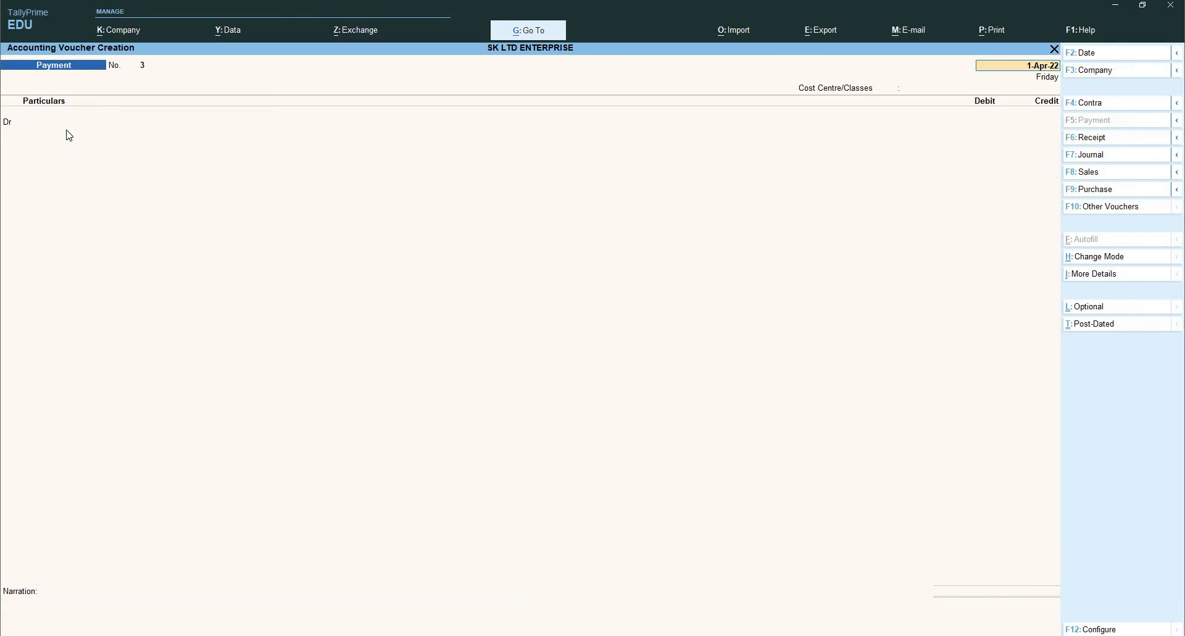